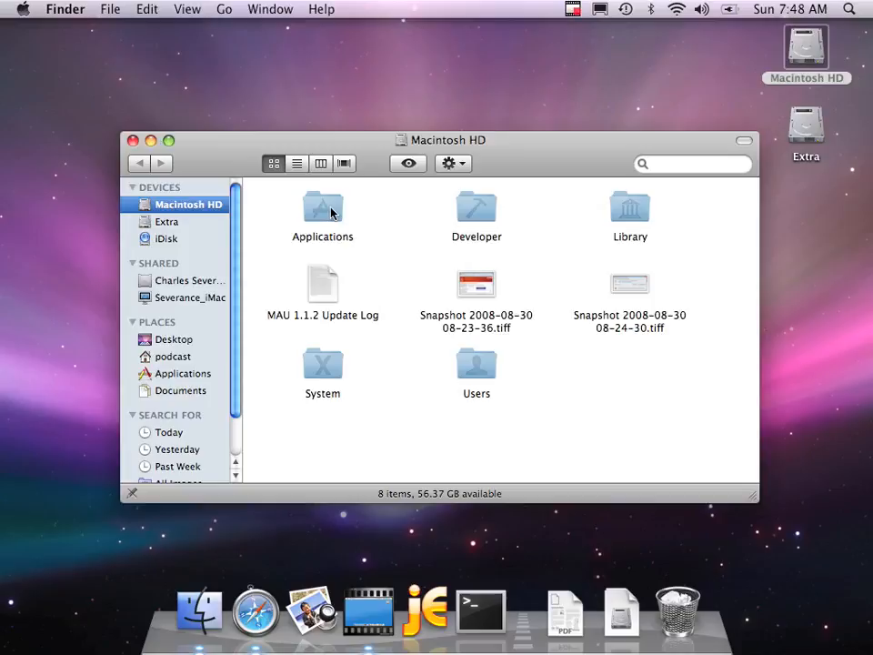
- Launch Preview from the Applications folder on Macintosh HD and close the Finder window
{"action": "double_click", "coordinate": [332, 213]}
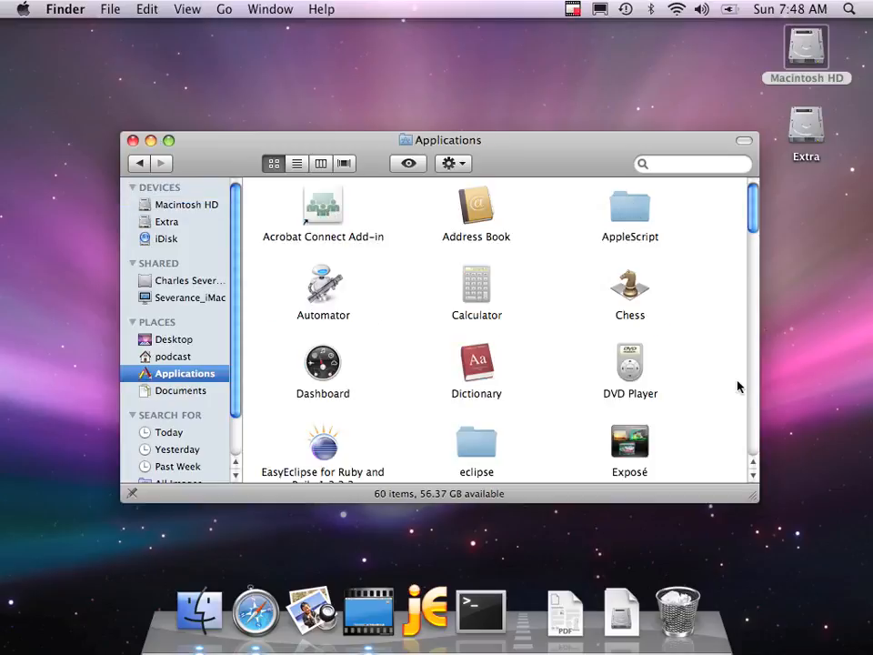
{"action": "scroll", "coordinate": [754, 403], "scroll_direction": "down", "scroll_amount": 10}
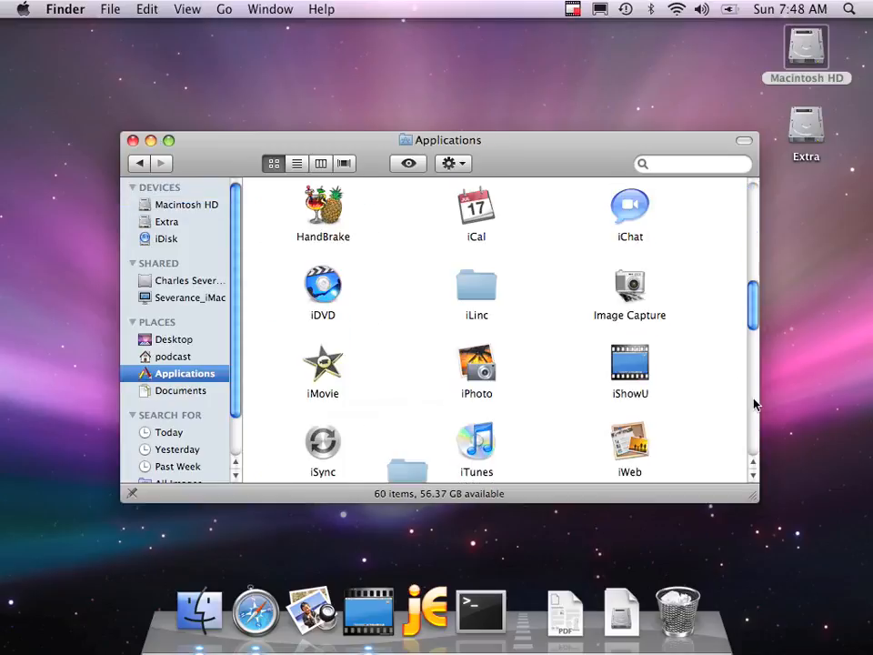
{"action": "scroll", "coordinate": [754, 403], "scroll_direction": "down", "scroll_amount": 5}
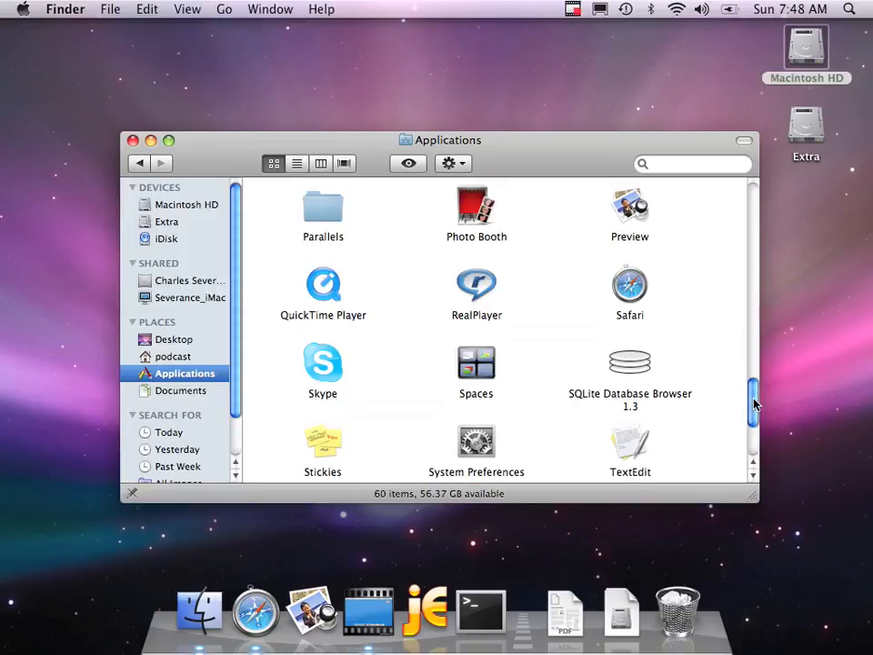
{"action": "left_click_drag", "start_coordinate": [754, 403], "coordinate": [762, 378]}
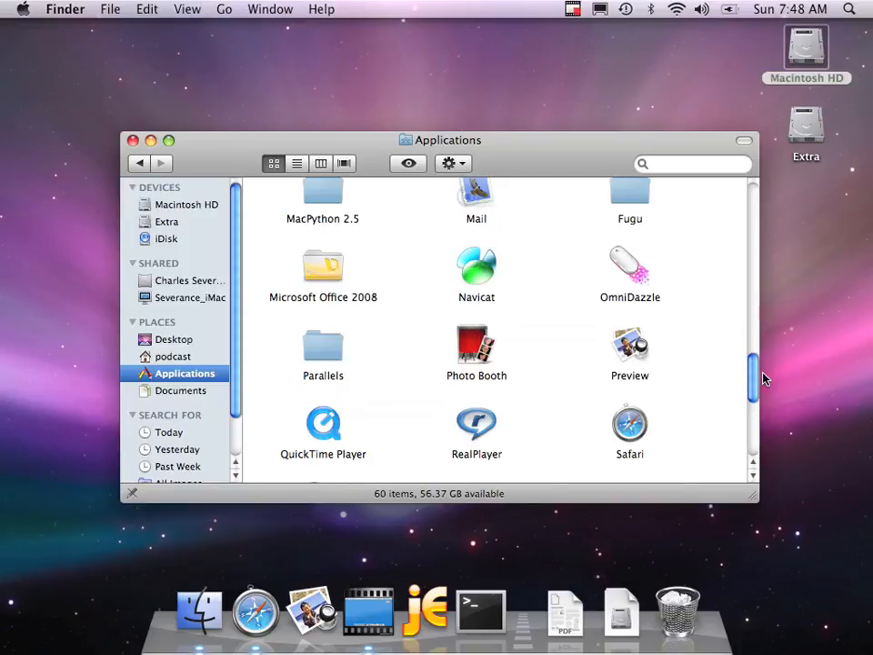
{"action": "double_click", "coordinate": [629, 350]}
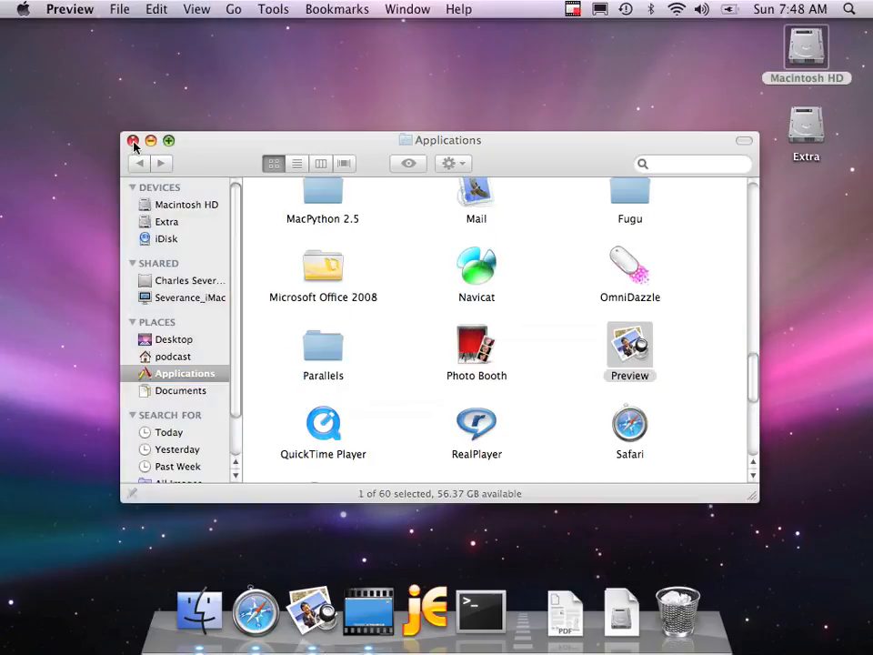
{"action": "left_click", "coordinate": [132, 142]}
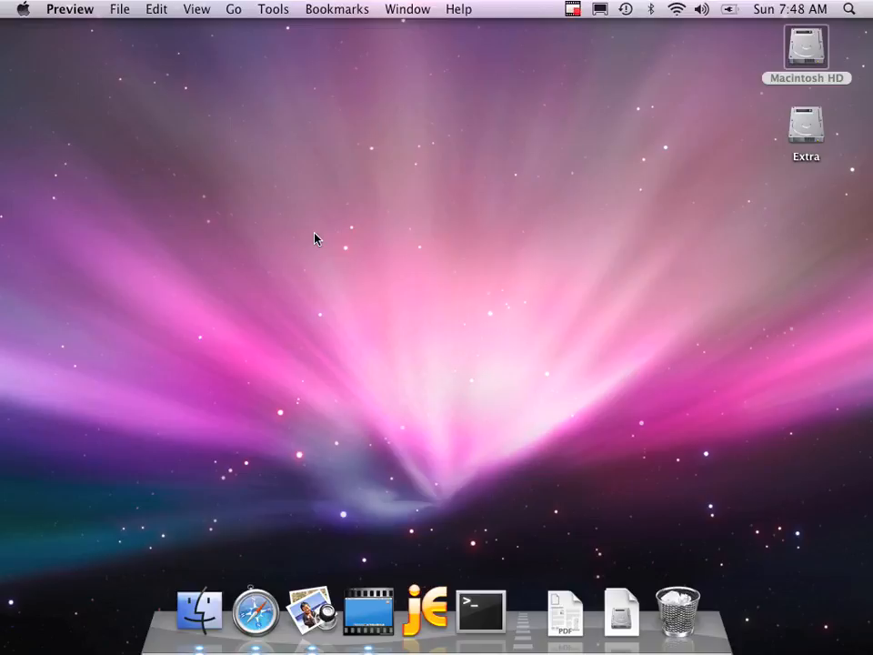
- Remove Preview from the Dock's permanent items and set it back to Keep in Dock
{"action": "right_click", "coordinate": [319, 621]}
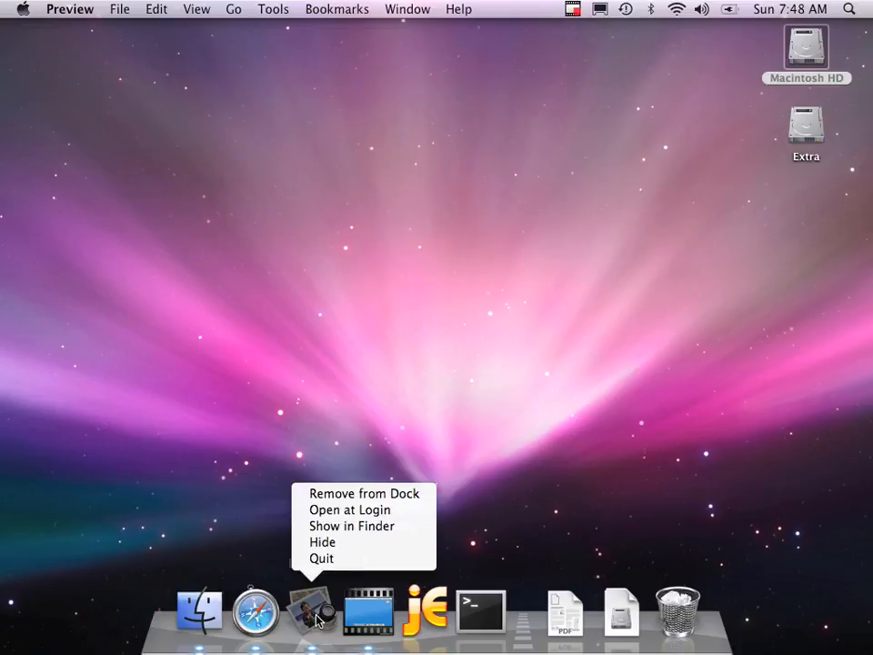
{"action": "left_click", "coordinate": [348, 493]}
{"action": "left_click", "coordinate": [316, 627]}
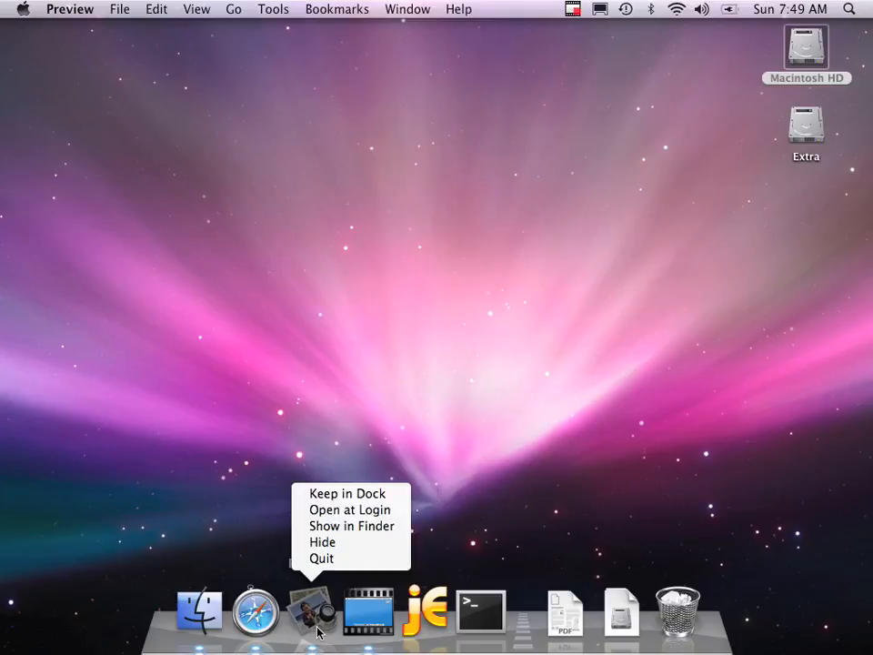
{"action": "left_click", "coordinate": [366, 495]}
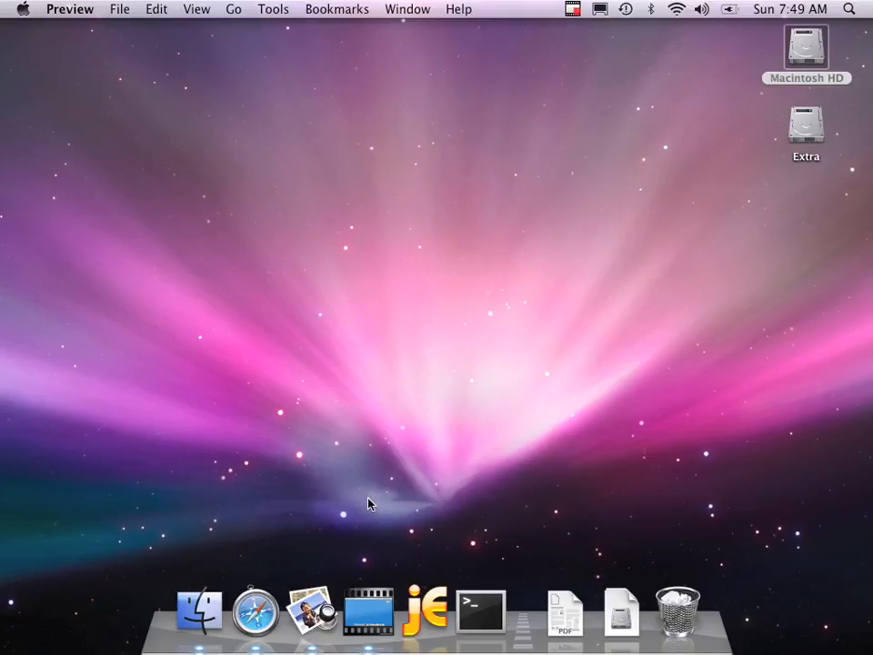
{"action": "left_click", "coordinate": [368, 499]}
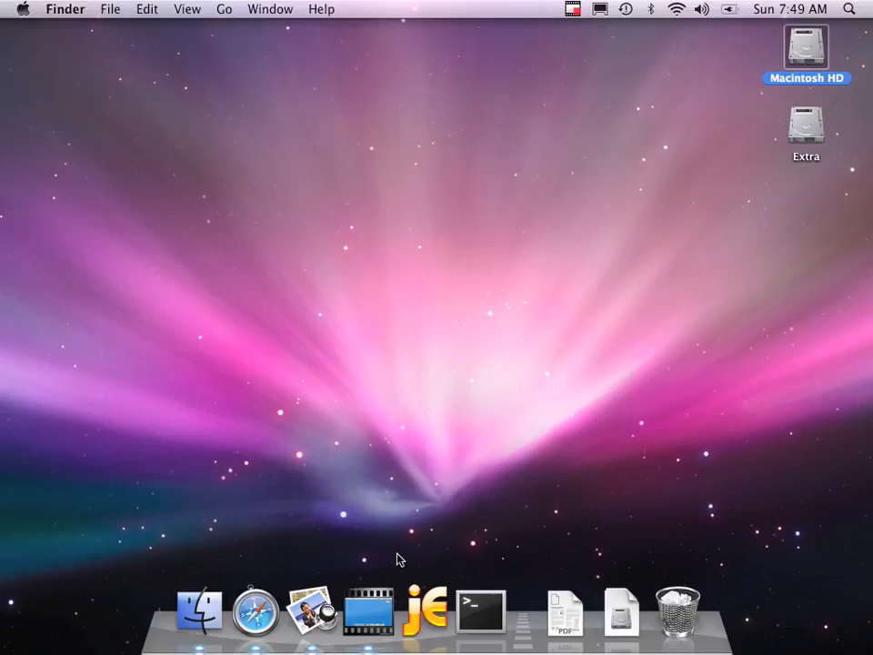
- Open jEdit, enter "Take me as a scren dsljdljdfjkldf" in first.py, and reposition its window on the desktop
{"action": "left_click", "coordinate": [433, 612]}
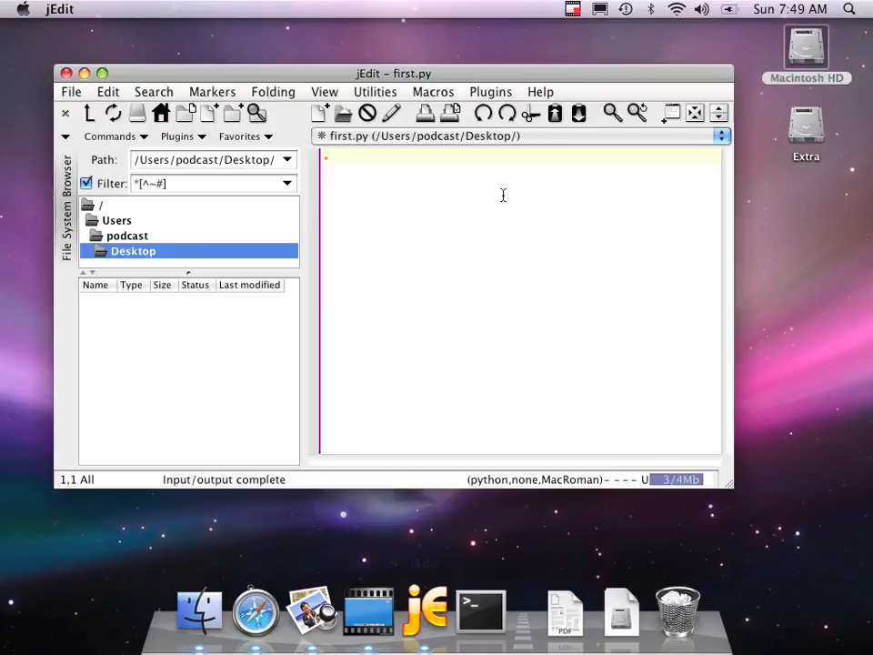
{"action": "type", "text": "Take am"}
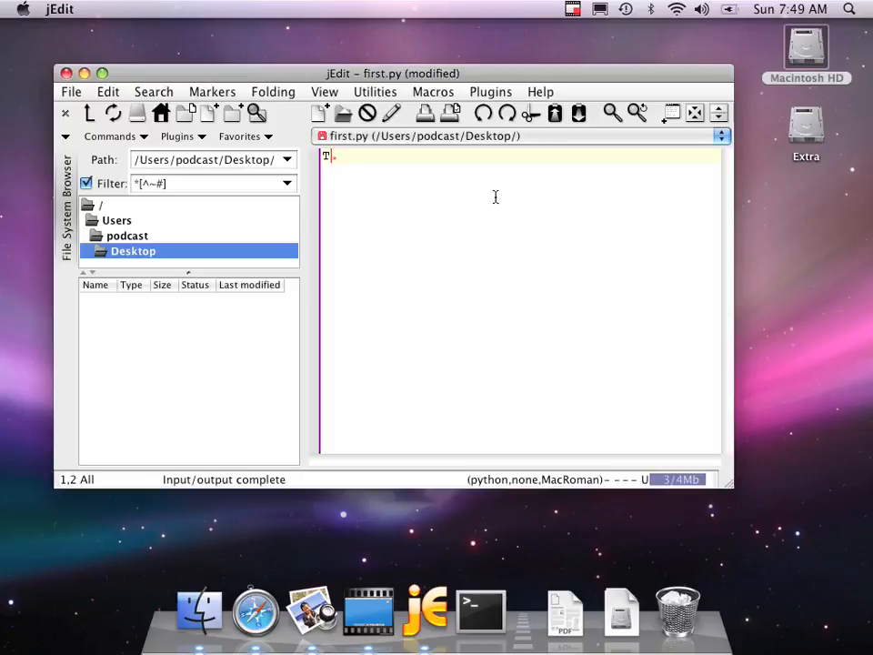
{"action": "key", "text": "BackSpace"}
{"action": "key", "text": "BackSpace"}
{"action": "type", "text": "me a"}
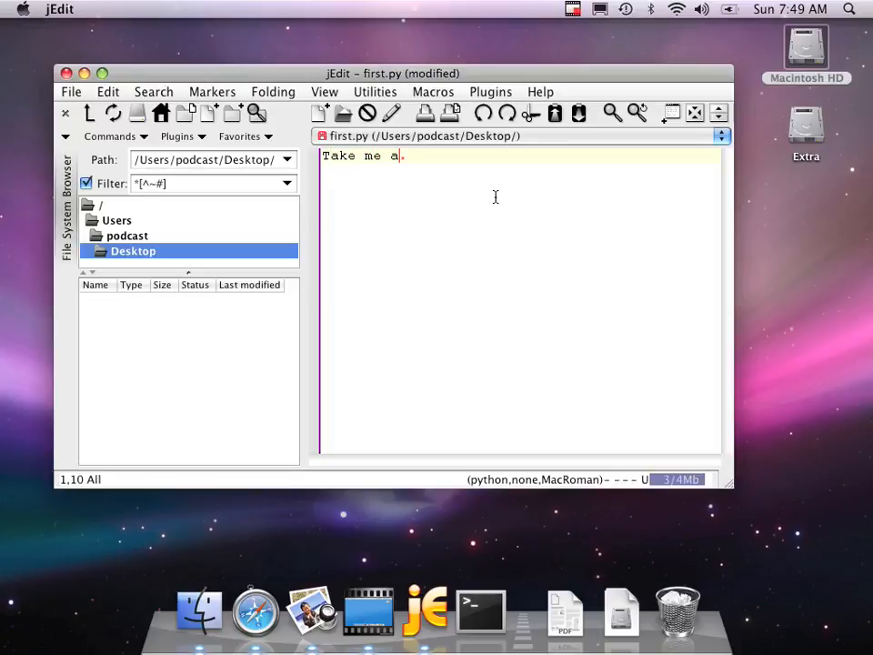
{"action": "type", "text": "s a scren dsljdljdfjkldf"}
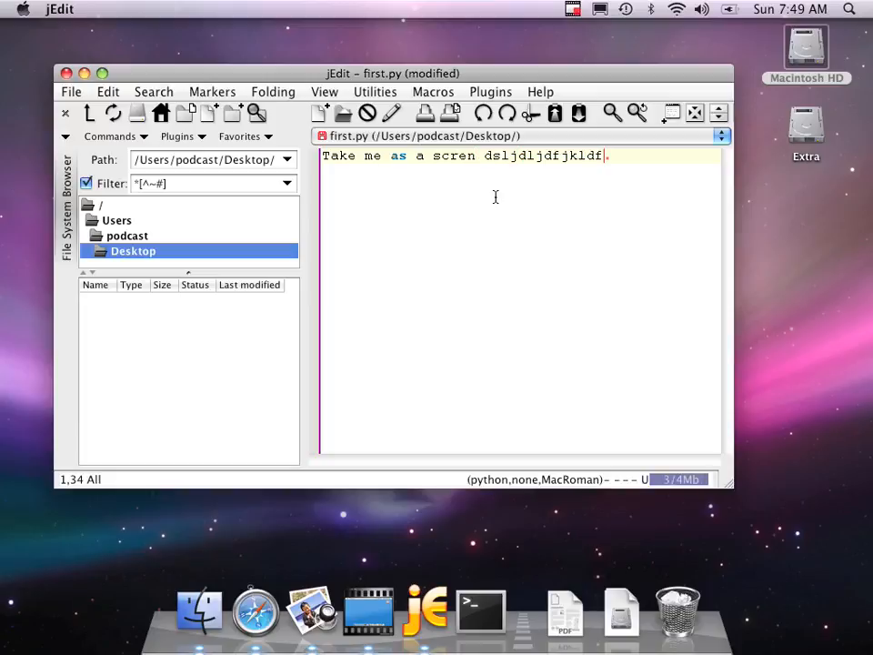
{"action": "left_click_drag", "start_coordinate": [545, 78], "coordinate": [632, 121]}
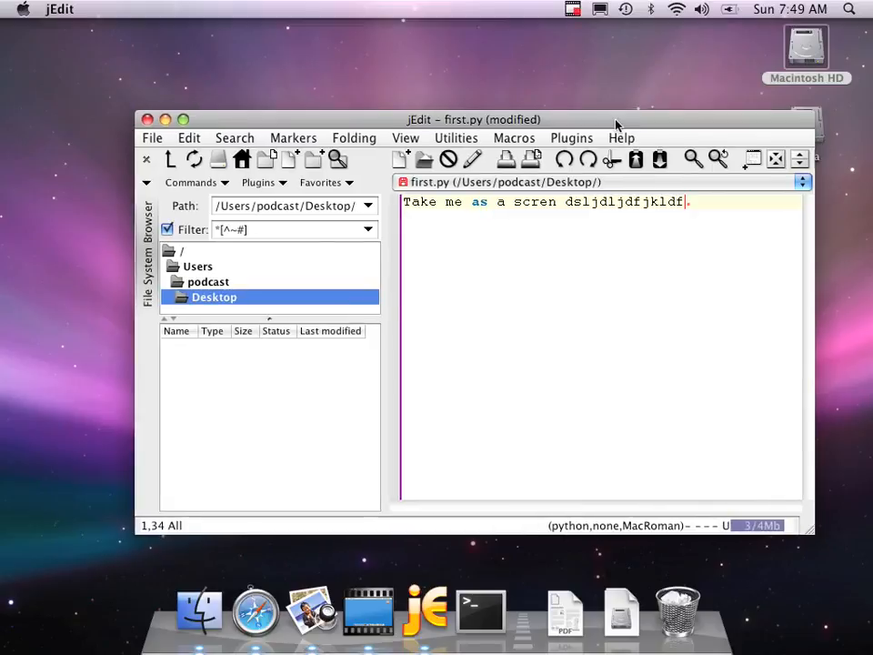
- Switch to Preview, grab a window snapshot of the jEdit window, and reposition the resulting image window
{"action": "left_click", "coordinate": [311, 614]}
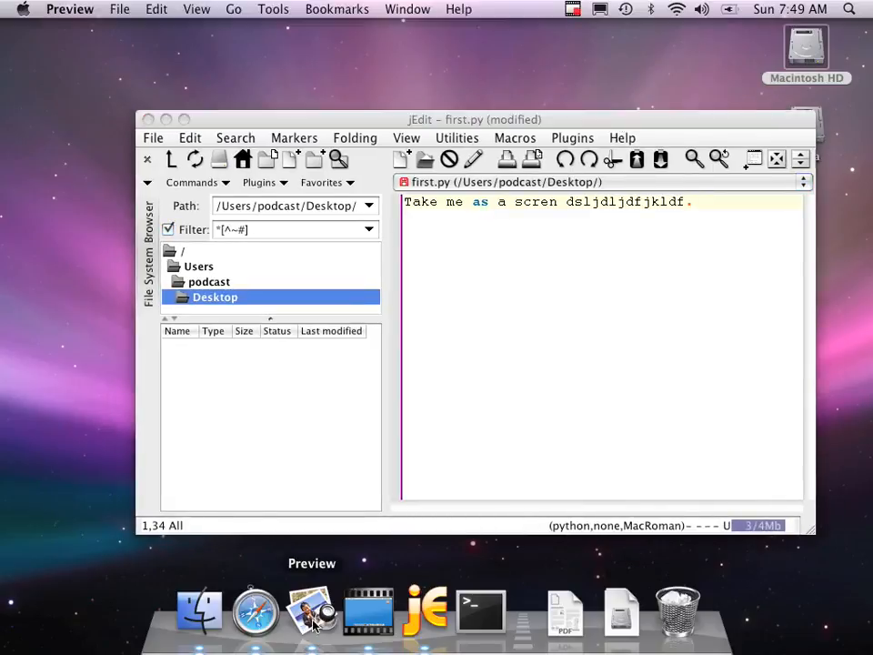
{"action": "left_click", "coordinate": [116, 8]}
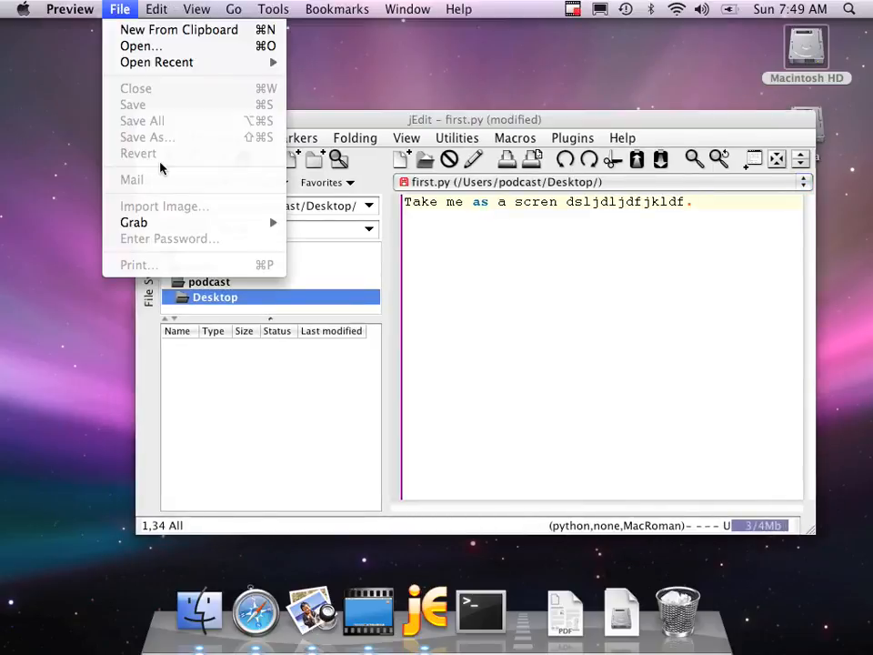
{"action": "mouse_move", "coordinate": [167, 224]}
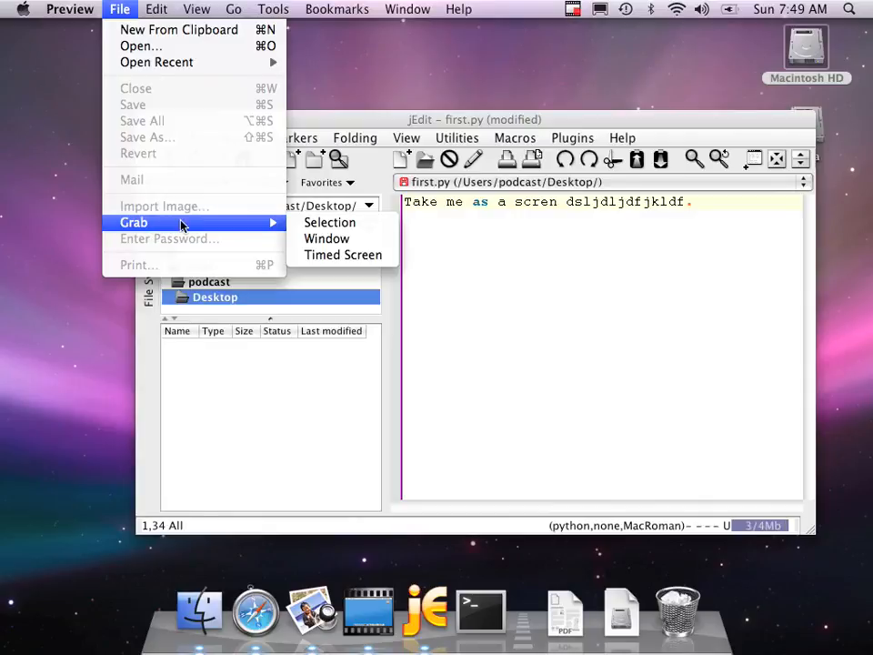
{"action": "left_click", "coordinate": [362, 242]}
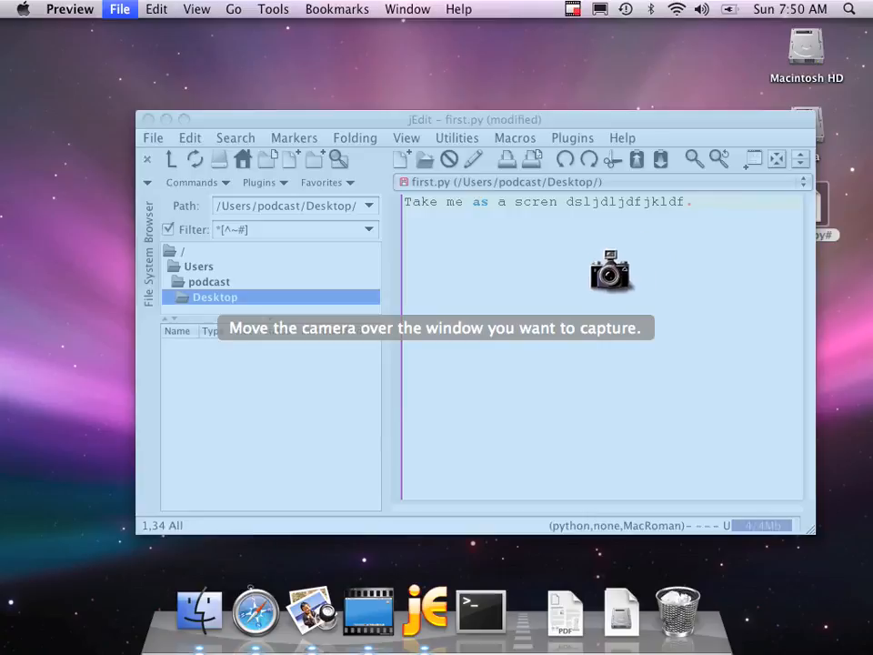
{"action": "left_click", "coordinate": [609, 270]}
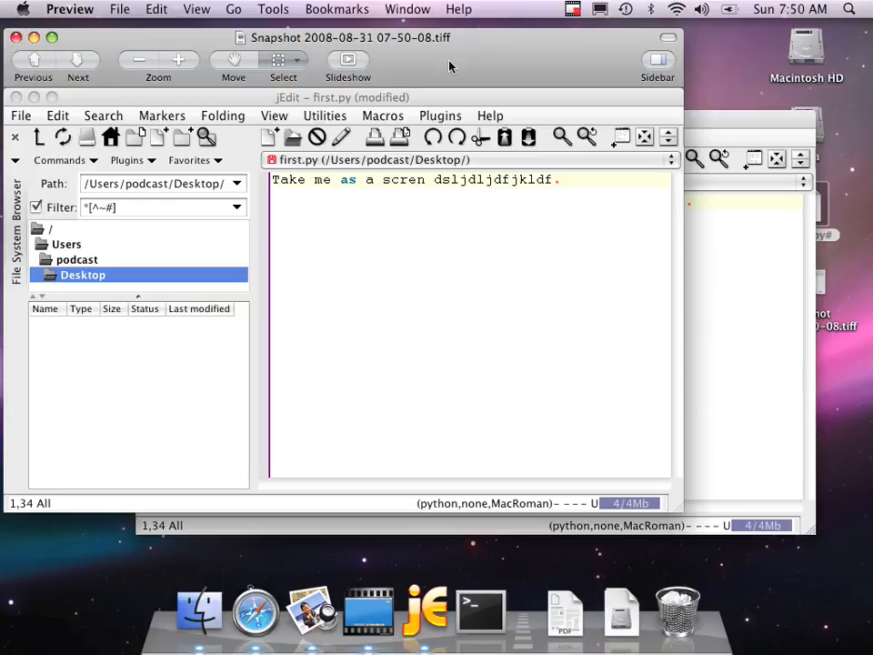
{"action": "left_click_drag", "start_coordinate": [445, 47], "coordinate": [492, 38]}
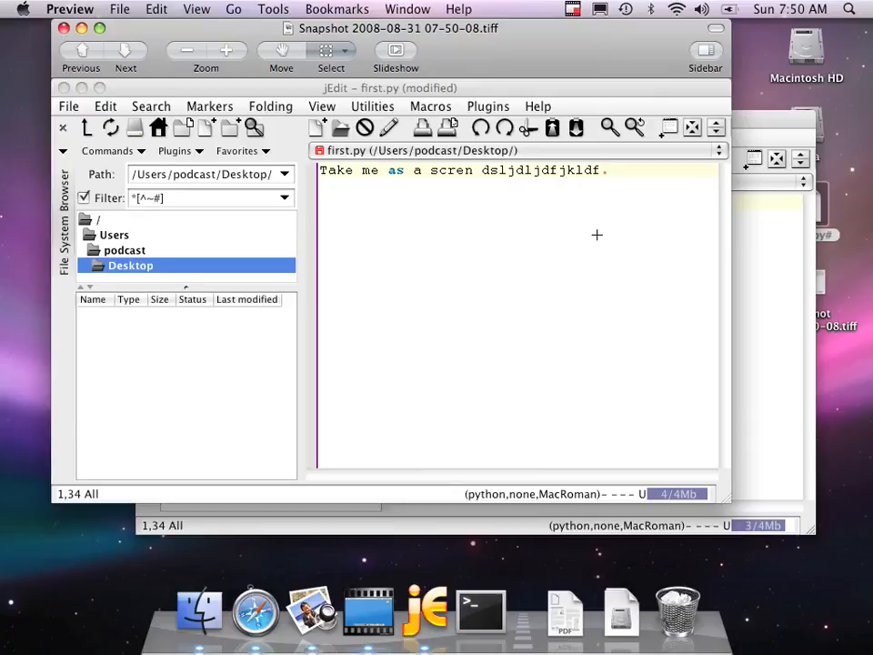
- Close the jEdit window, discarding the unsaved changes to first.py
{"action": "left_click", "coordinate": [746, 129]}
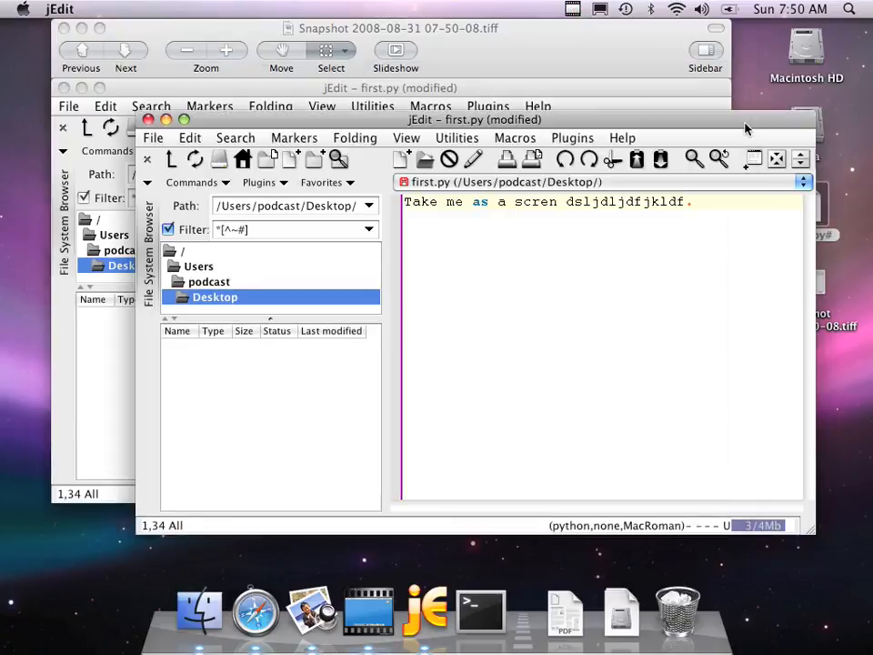
{"action": "left_click", "coordinate": [149, 119]}
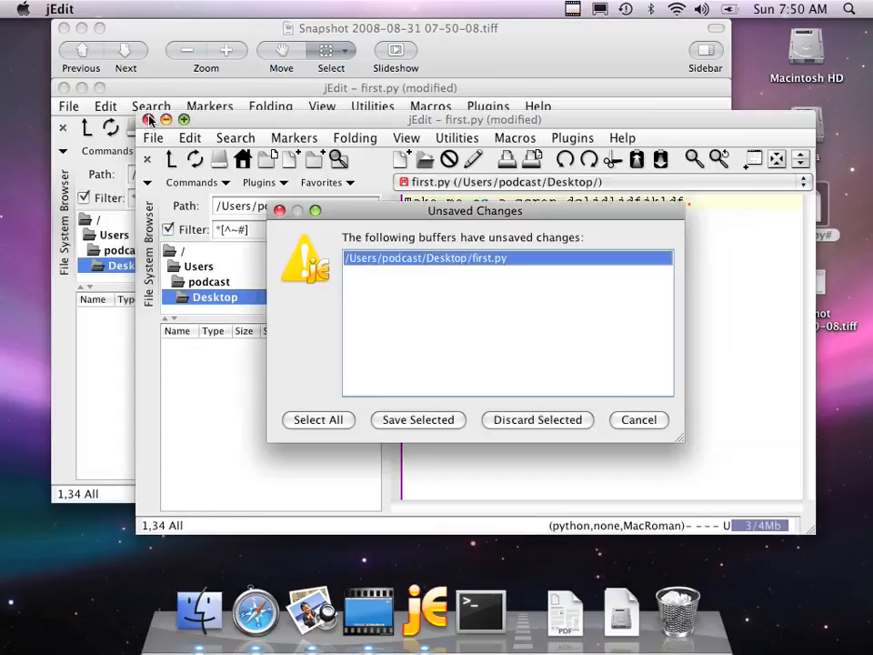
{"action": "left_click", "coordinate": [525, 419]}
- Save the snapshot to the Desktop as a JPEG named firstimage
{"action": "left_click_drag", "start_coordinate": [365, 30], "coordinate": [382, 48]}
{"action": "left_click", "coordinate": [71, 9]}
{"action": "left_click", "coordinate": [77, 13]}
{"action": "left_click_drag", "start_coordinate": [244, 49], "coordinate": [213, 84]}
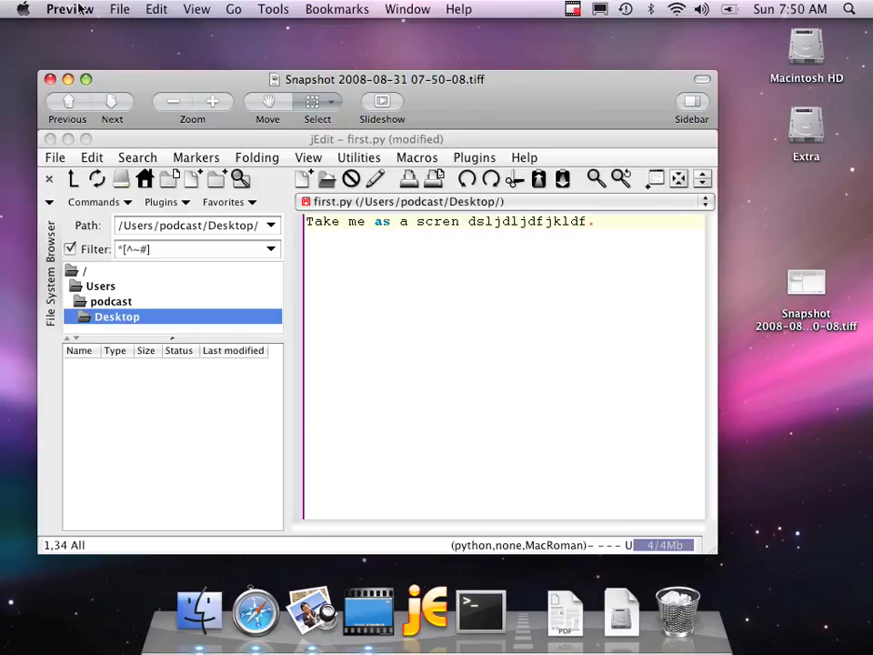
{"action": "left_click", "coordinate": [122, 9]}
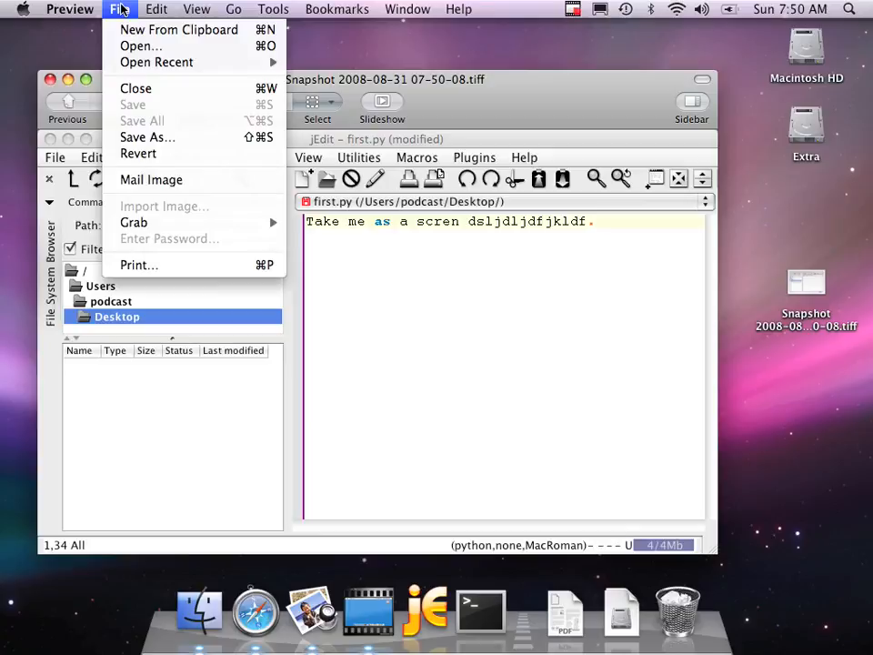
{"action": "left_click", "coordinate": [141, 137]}
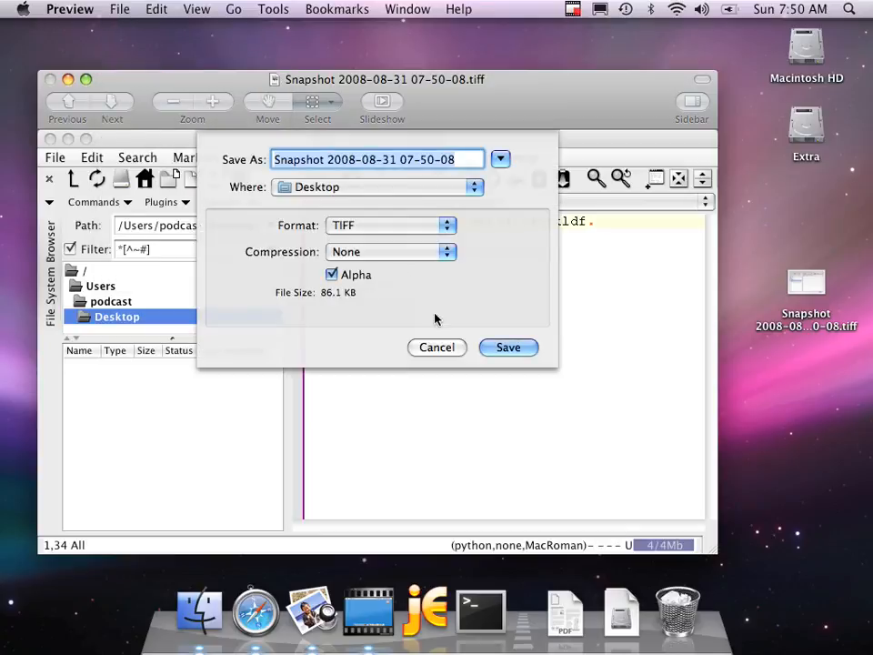
{"action": "left_click", "coordinate": [441, 233]}
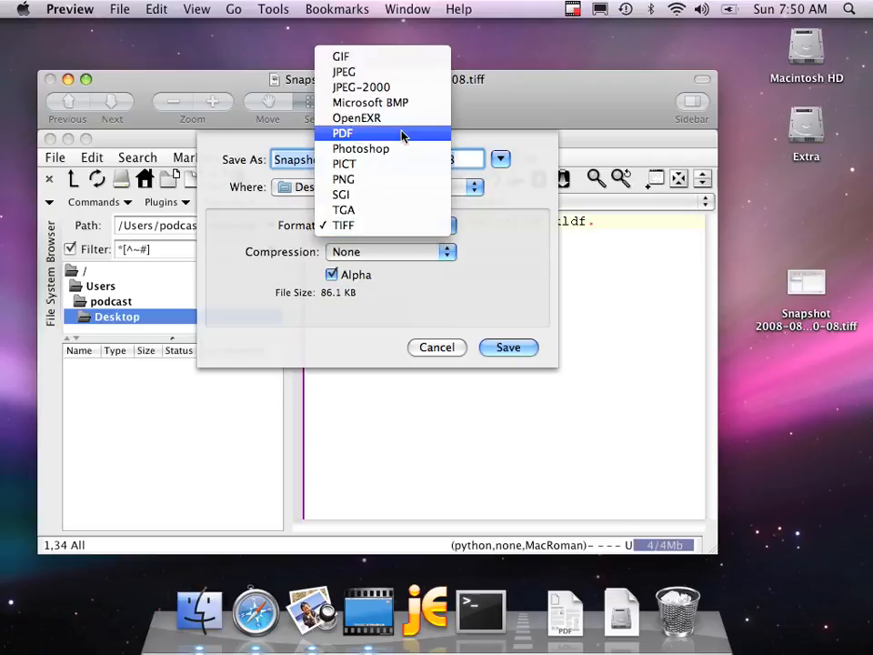
{"action": "left_click", "coordinate": [386, 74]}
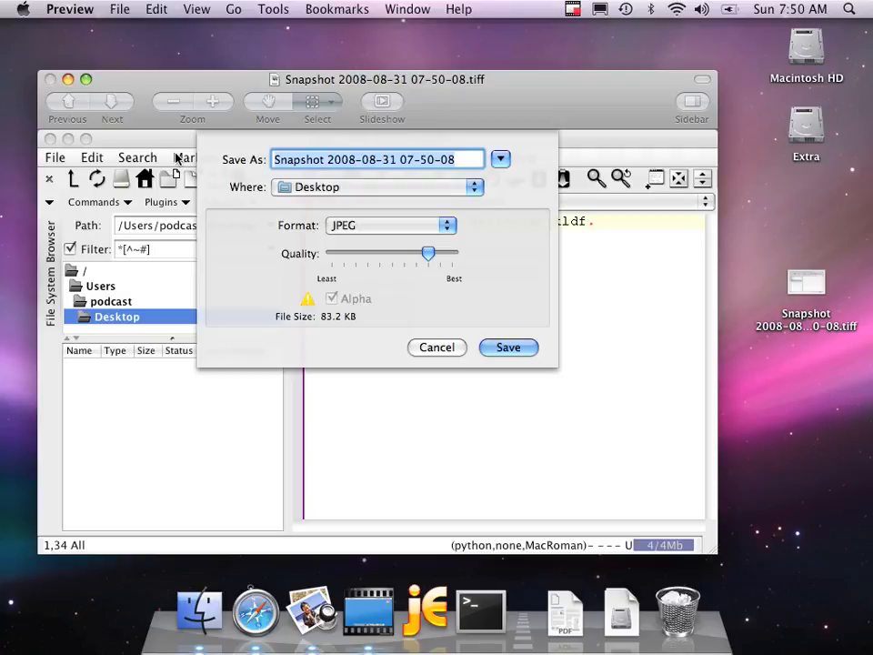
{"action": "type", "text": "first"}
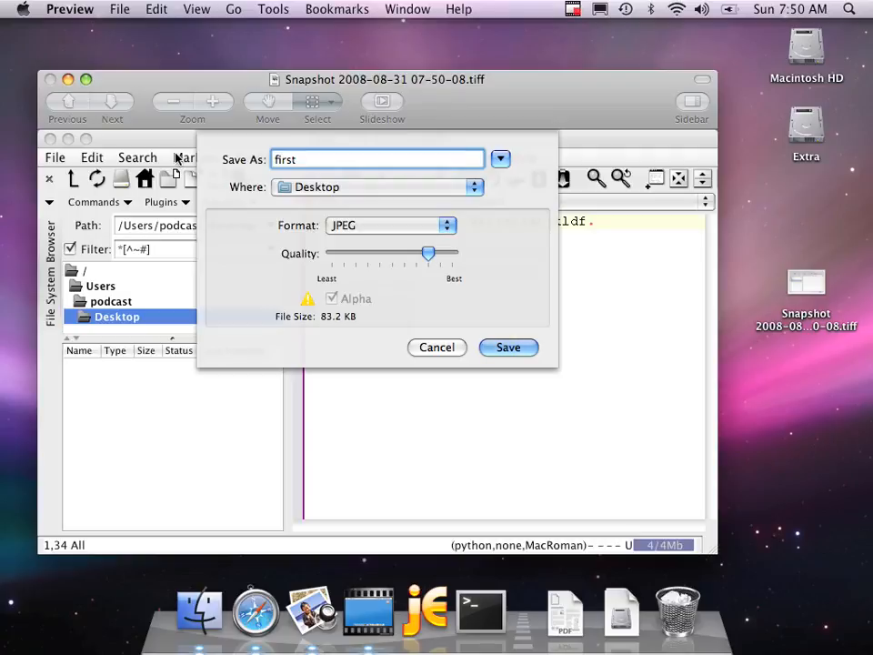
{"action": "type", "text": "image"}
{"action": "key", "text": "Return"}
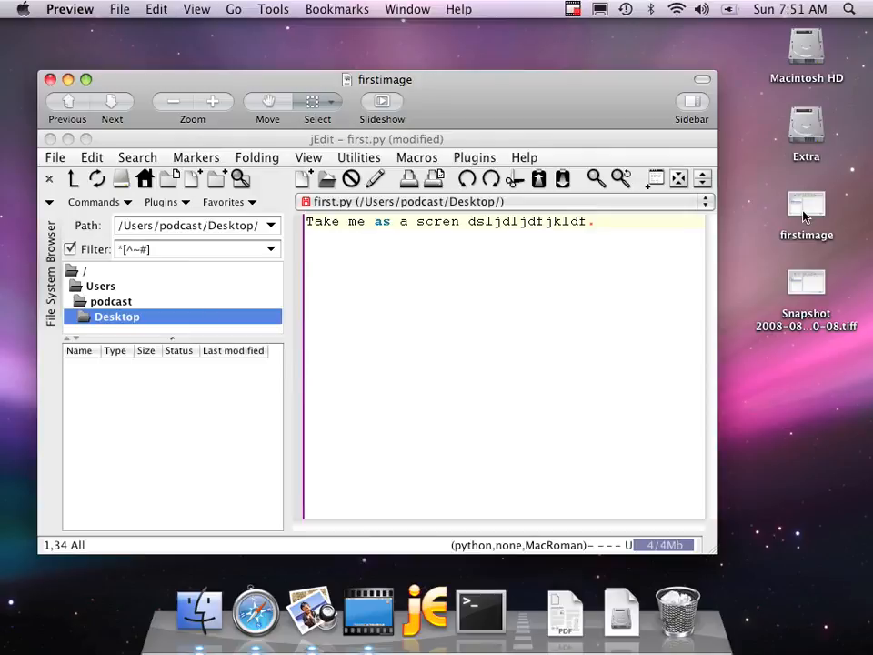
- Close the snapshot window and reopen firstimage from the desktop
{"action": "left_click", "coordinate": [50, 79]}
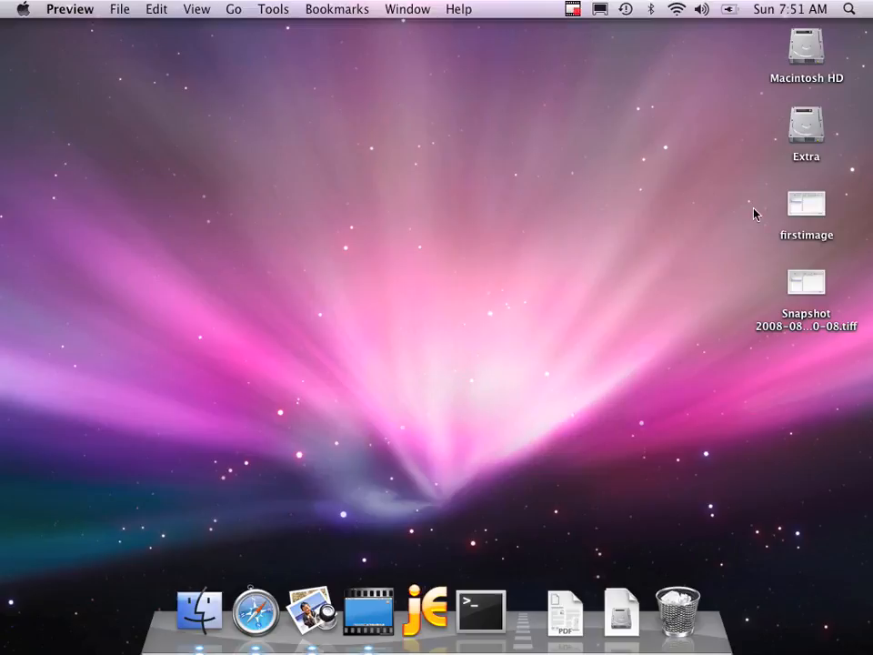
{"action": "double_click", "coordinate": [804, 208]}
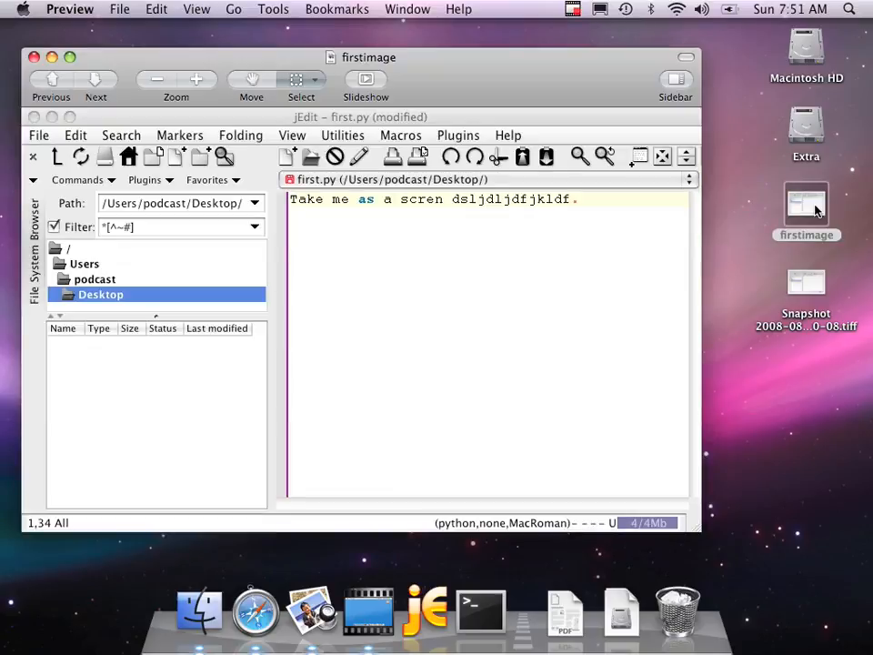
{"action": "left_click", "coordinate": [815, 210]}
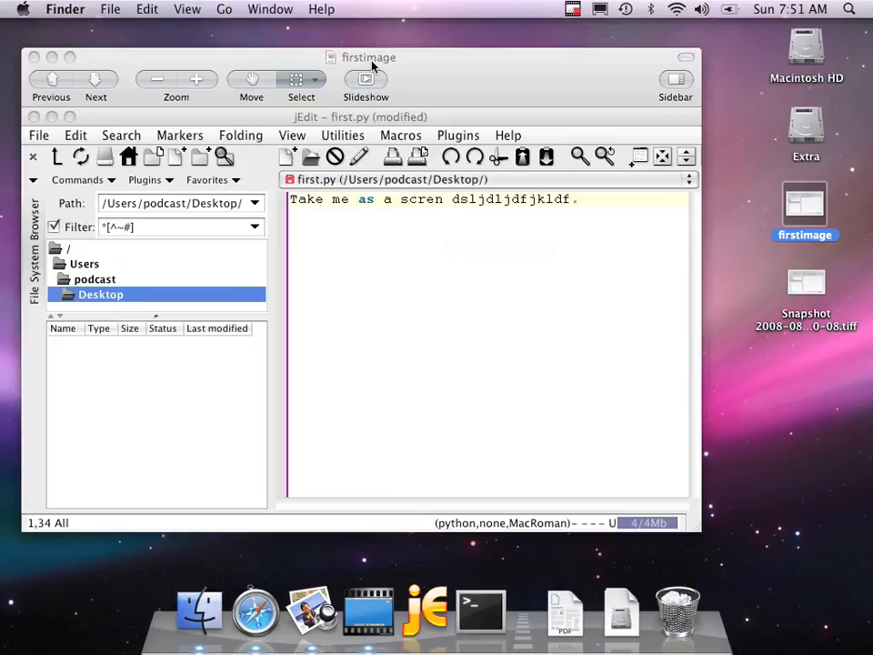
- Crop firstimage to a rectangle running from the View menu of the captured jEdit window to just below its text line
{"action": "left_click", "coordinate": [229, 53]}
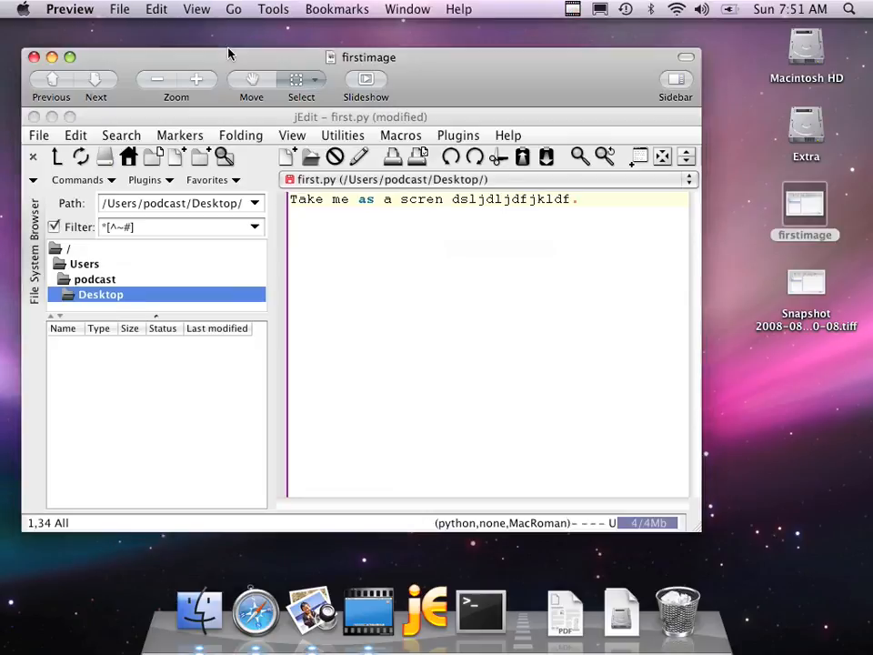
{"action": "left_click", "coordinate": [263, 12]}
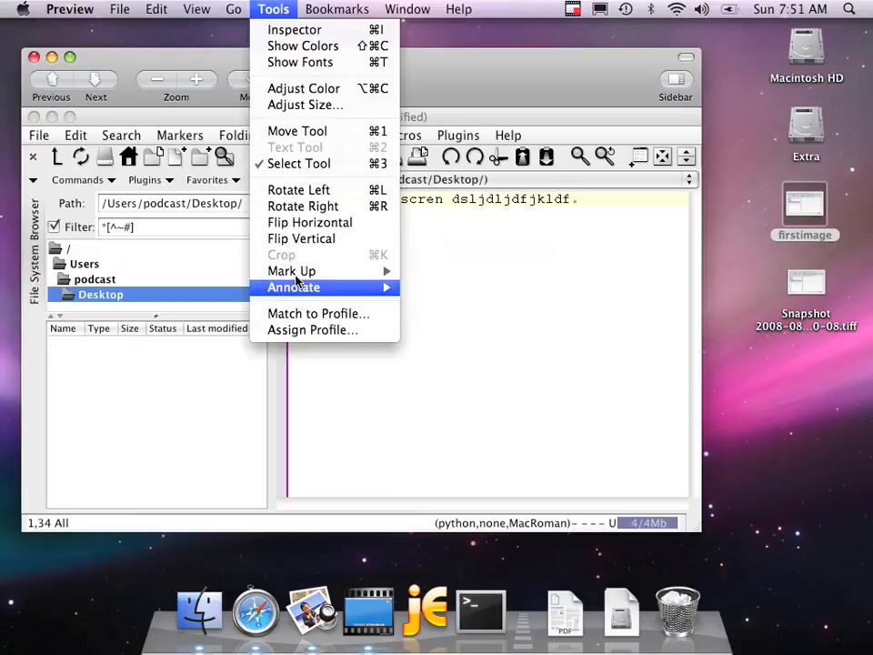
{"action": "left_click", "coordinate": [433, 325]}
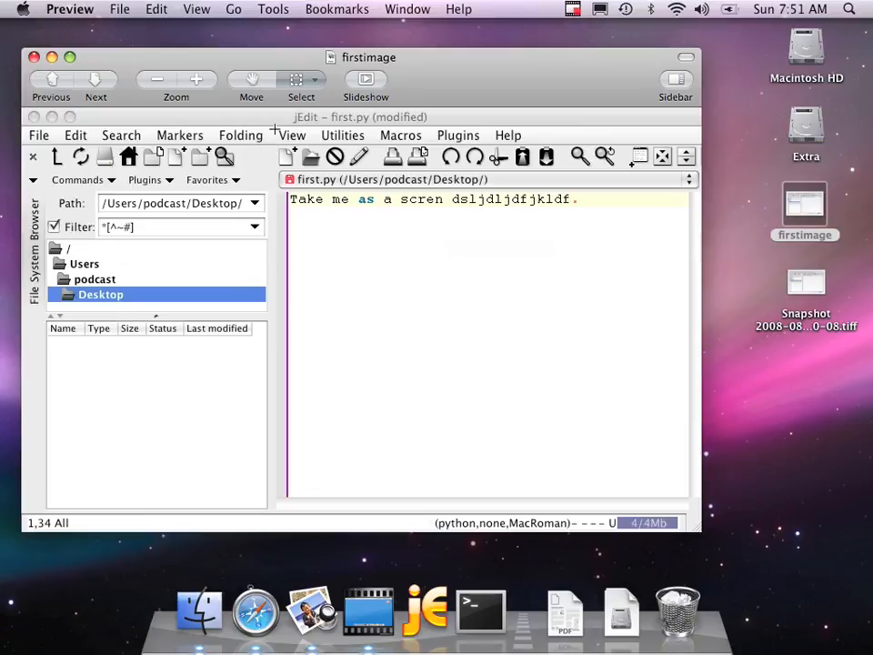
{"action": "left_click_drag", "start_coordinate": [277, 124], "coordinate": [703, 228]}
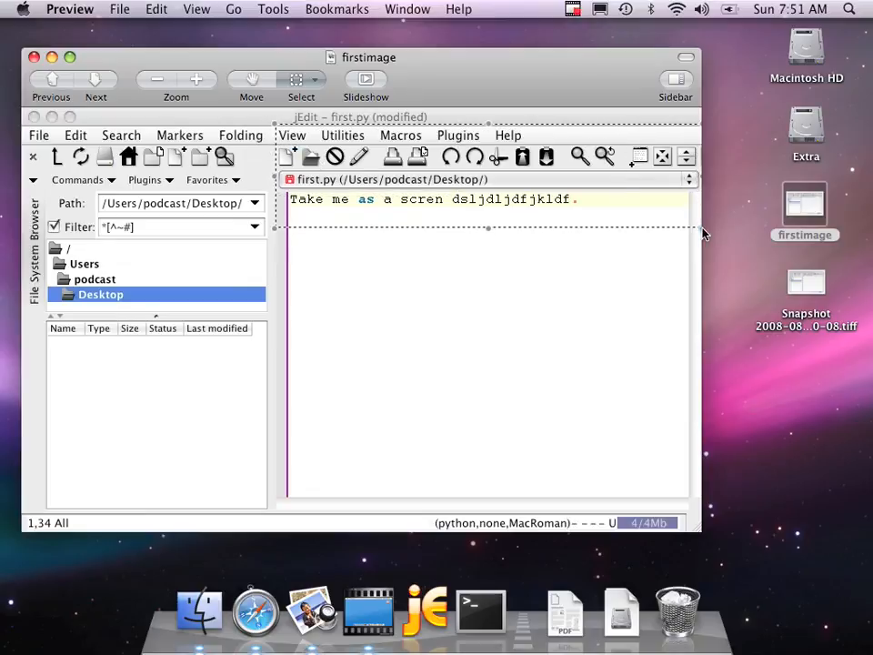
{"action": "left_click", "coordinate": [274, 9]}
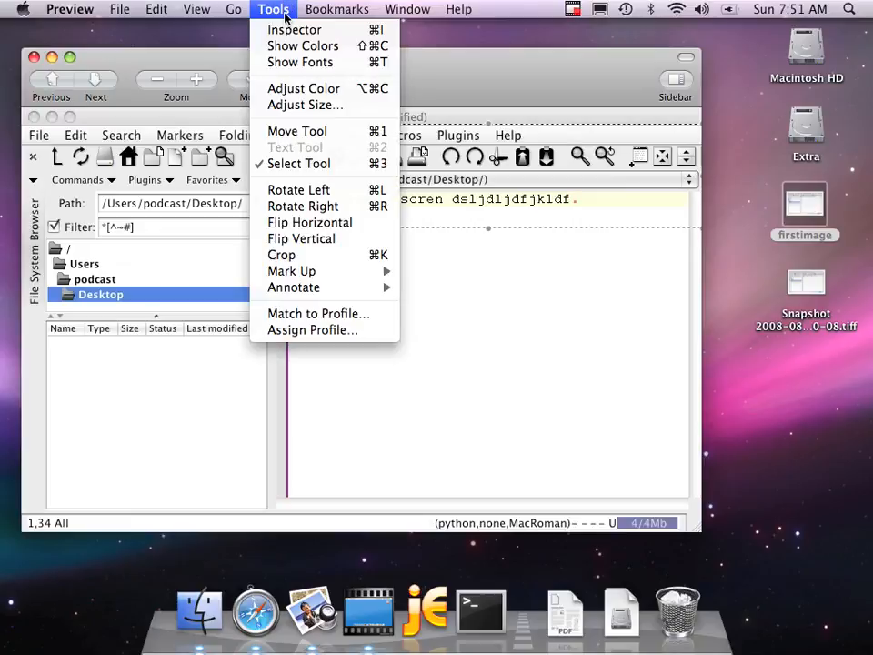
{"action": "left_click", "coordinate": [291, 258]}
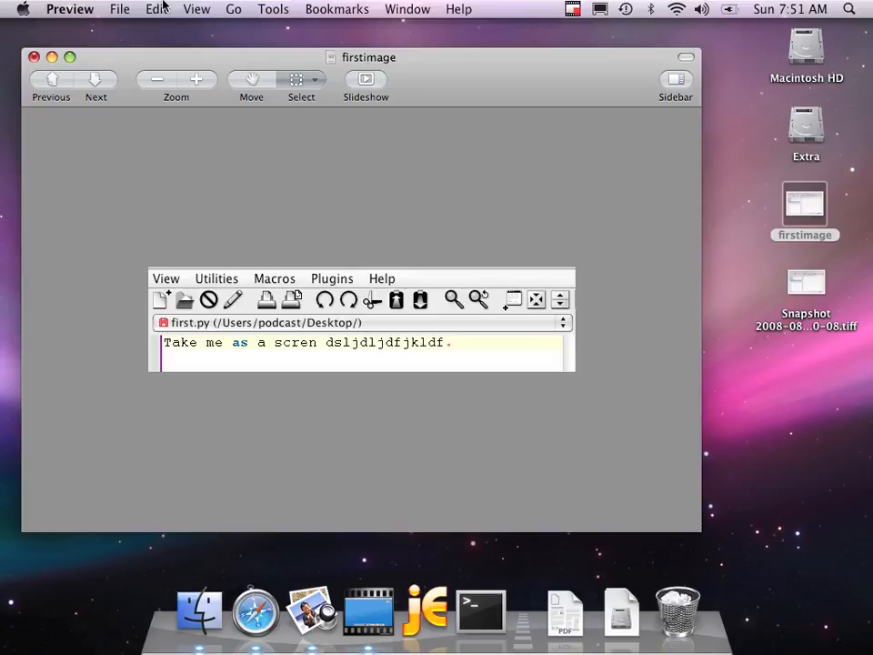
- Save the cropped image to the Desktop as a separate JPEG named tiny
{"action": "left_click", "coordinate": [121, 8]}
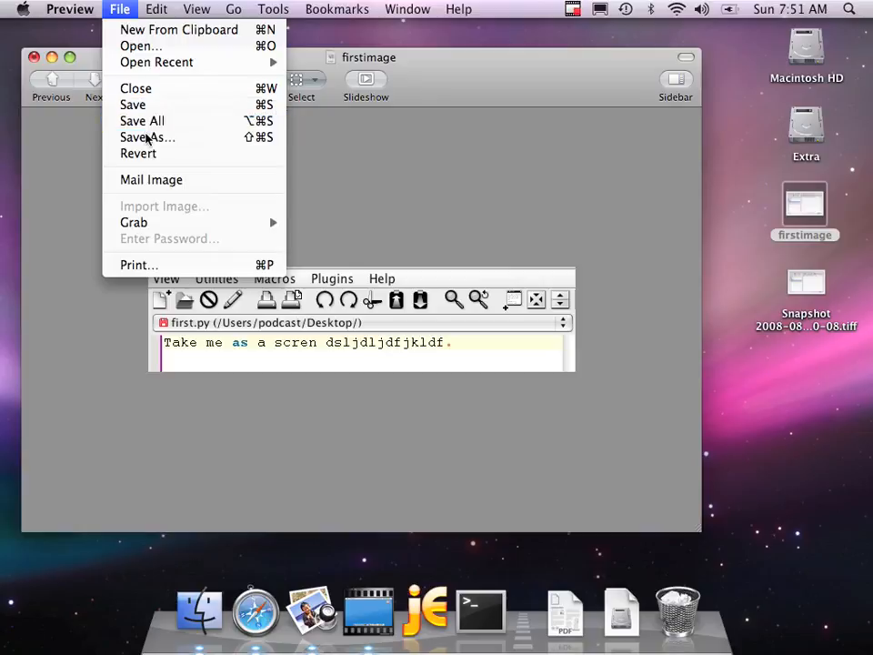
{"action": "left_click", "coordinate": [146, 137]}
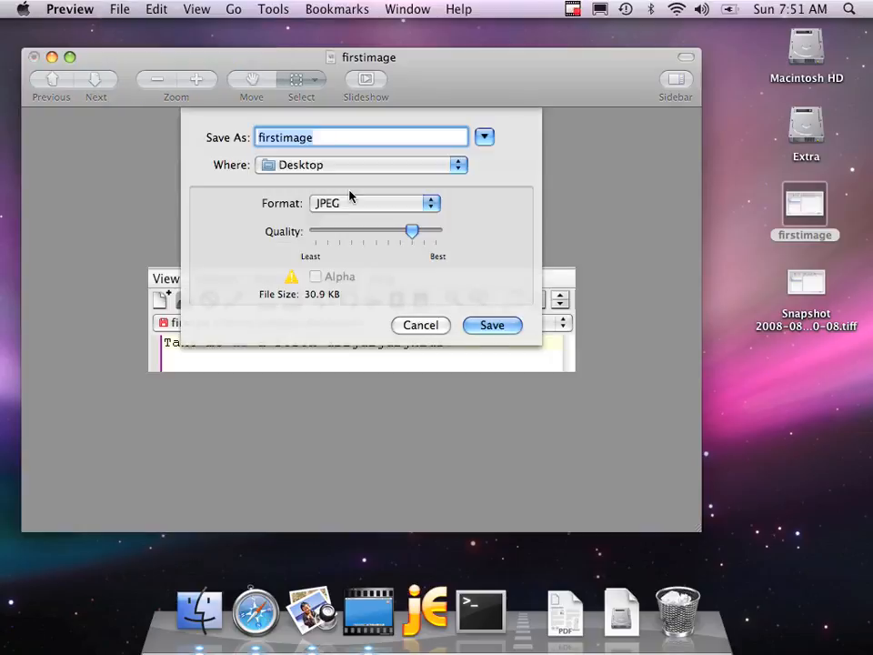
{"action": "type", "text": "tiny"}
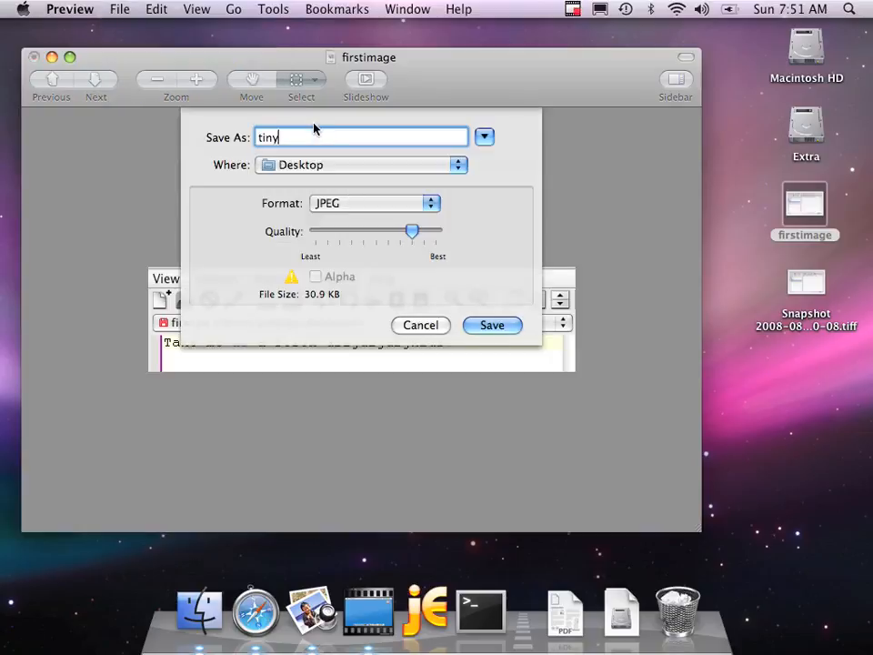
{"action": "key", "text": "Return"}
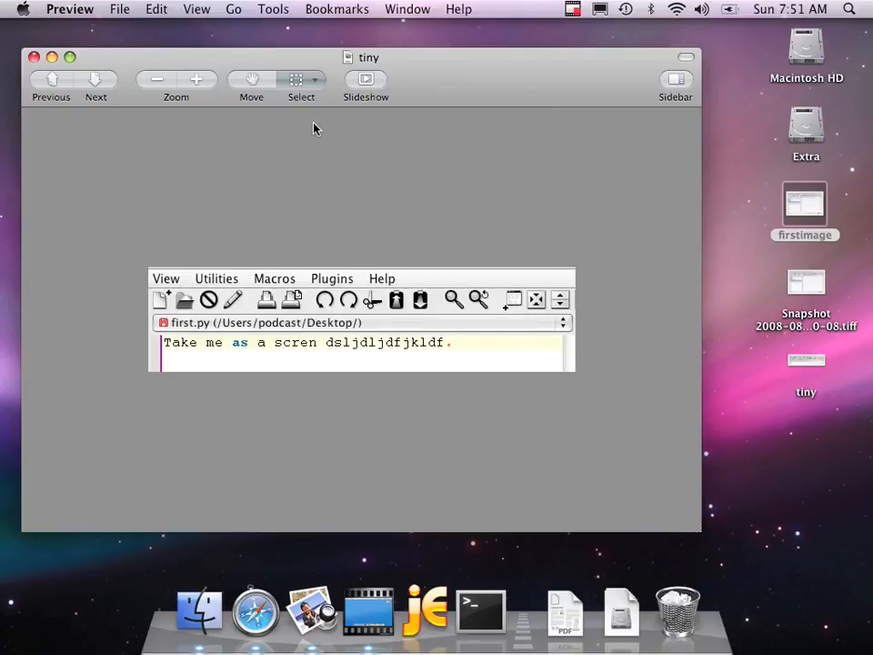
- Close the cropped image window and reopen tiny from the desktop to check it
{"action": "left_click", "coordinate": [33, 57]}
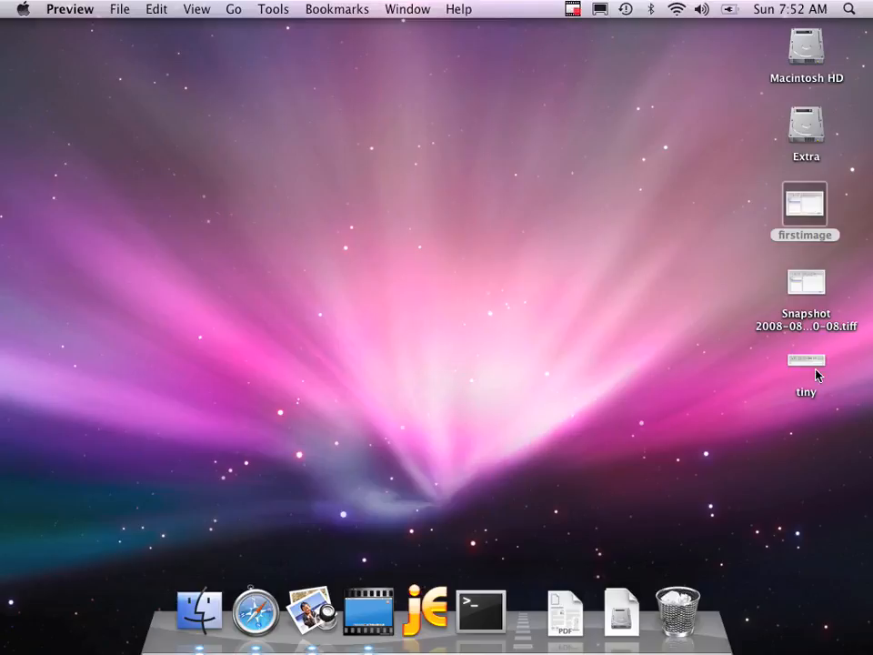
{"action": "double_click", "coordinate": [816, 359]}
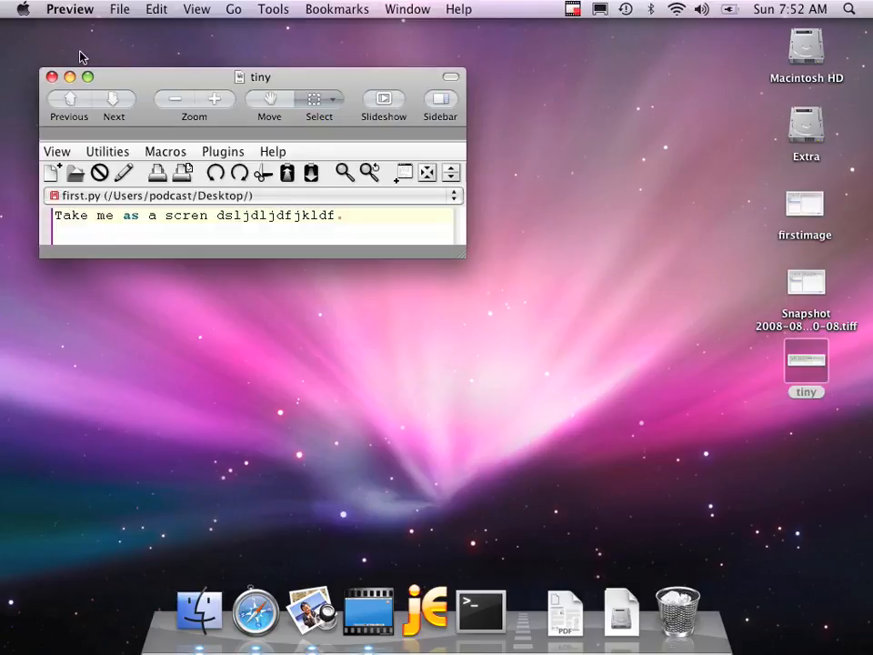
- Close the tiny image window and move the TIFF snapshot file from the desktop to the Trash
{"action": "left_click", "coordinate": [51, 76]}
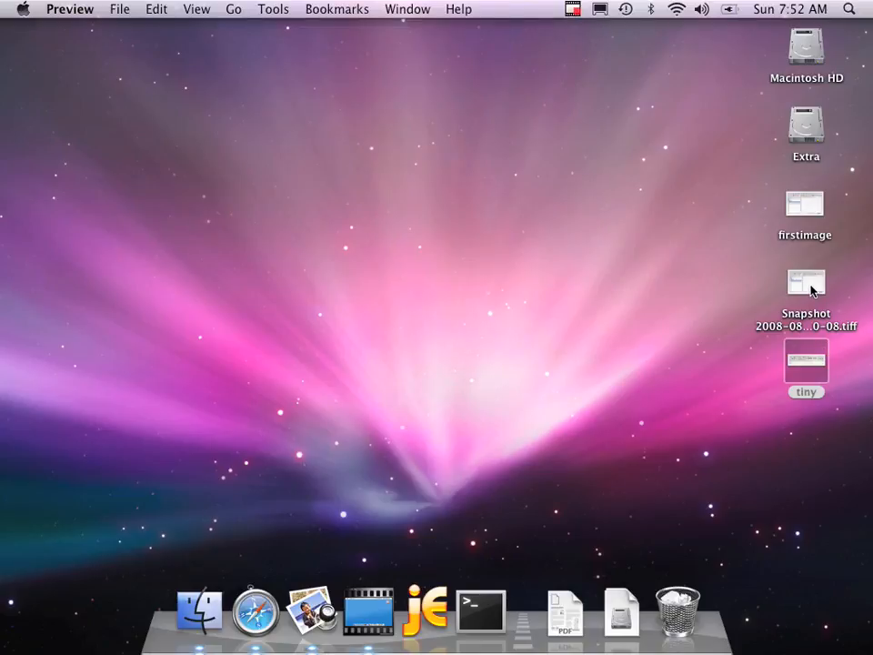
{"action": "left_click_drag", "start_coordinate": [812, 288], "coordinate": [684, 604]}
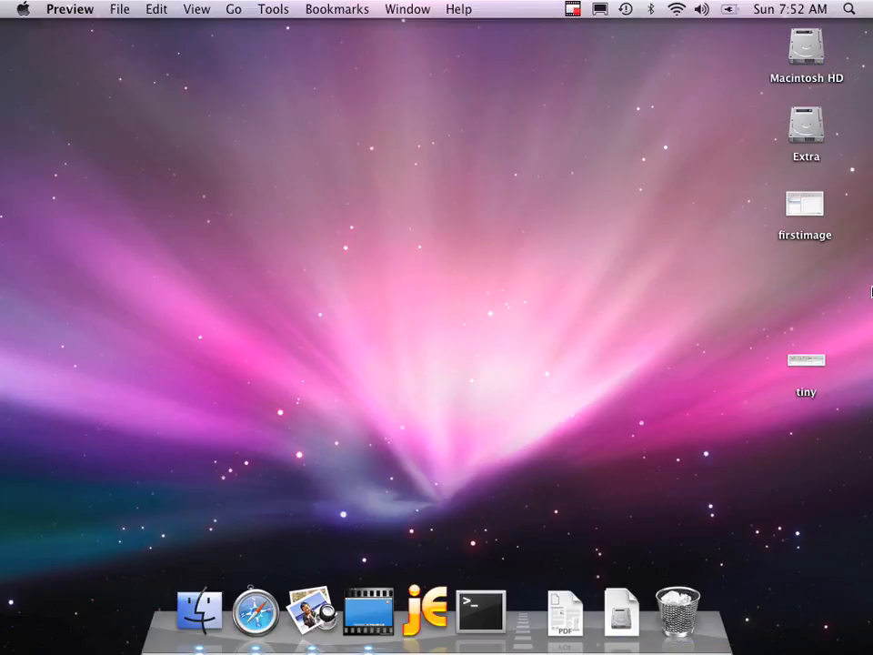
- Switch back to Preview and bring up the Grab options for capturing a window
{"action": "left_click", "coordinate": [809, 205]}
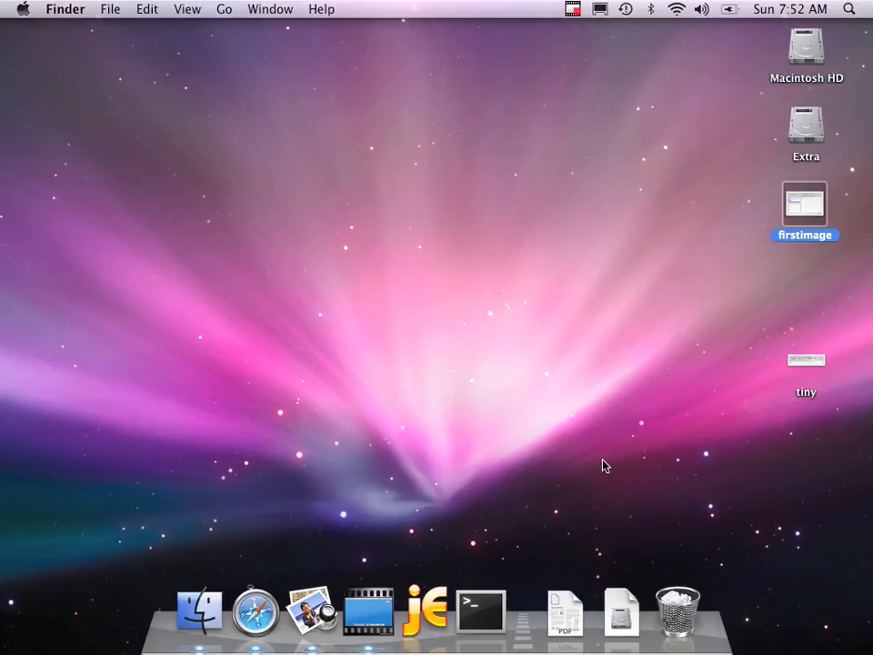
{"action": "left_click", "coordinate": [320, 612]}
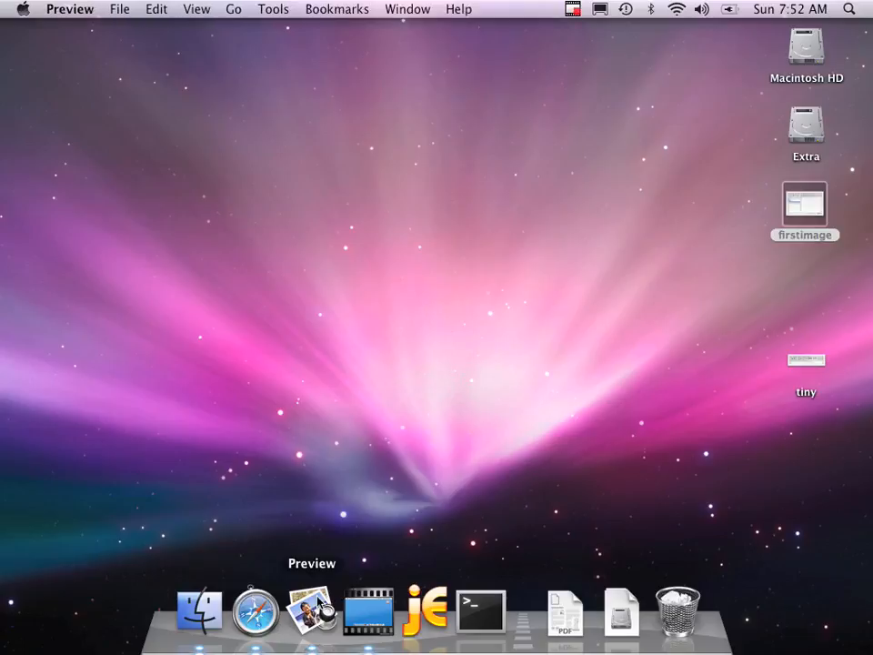
{"action": "left_click", "coordinate": [120, 9]}
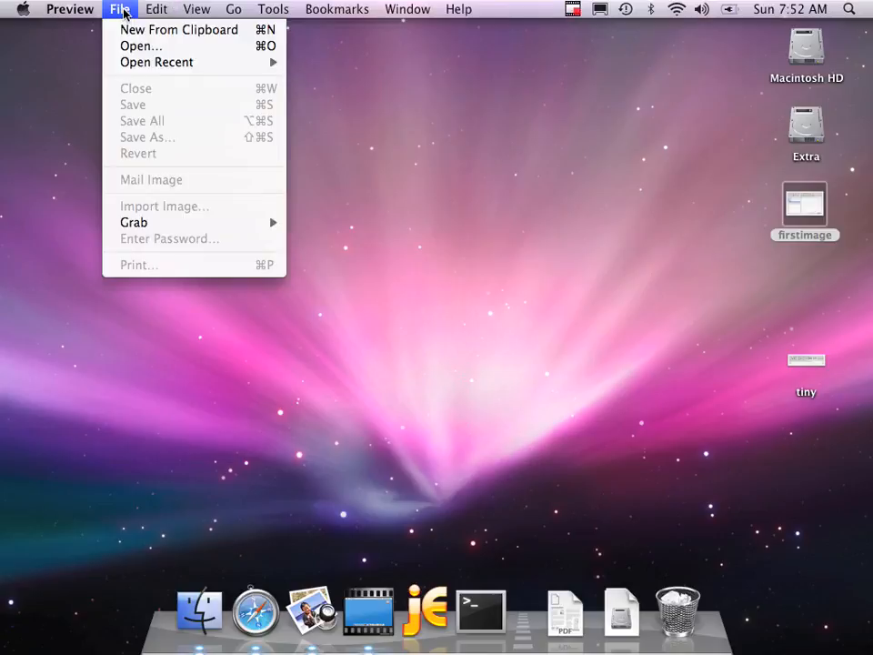
{"action": "mouse_move", "coordinate": [201, 232]}
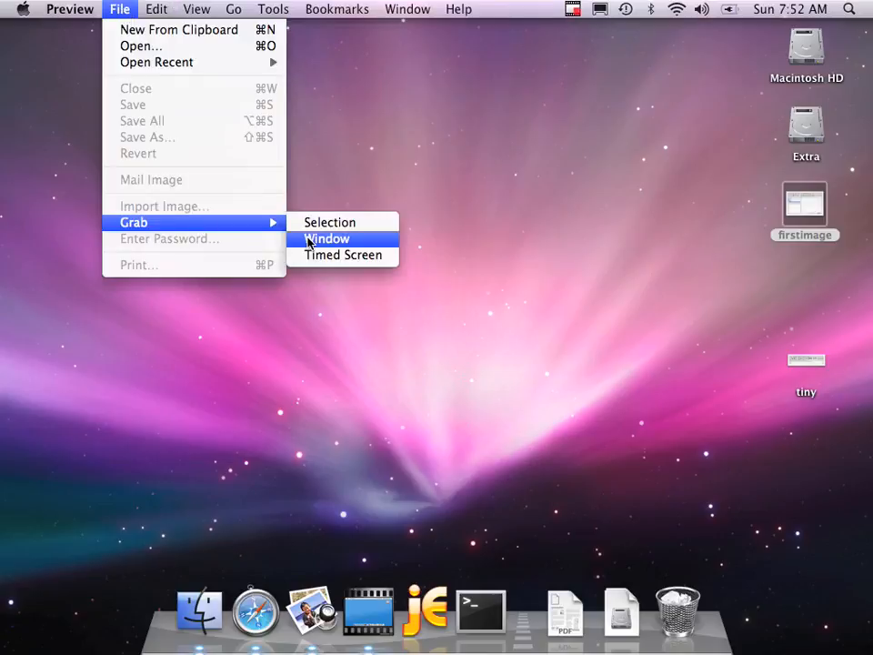